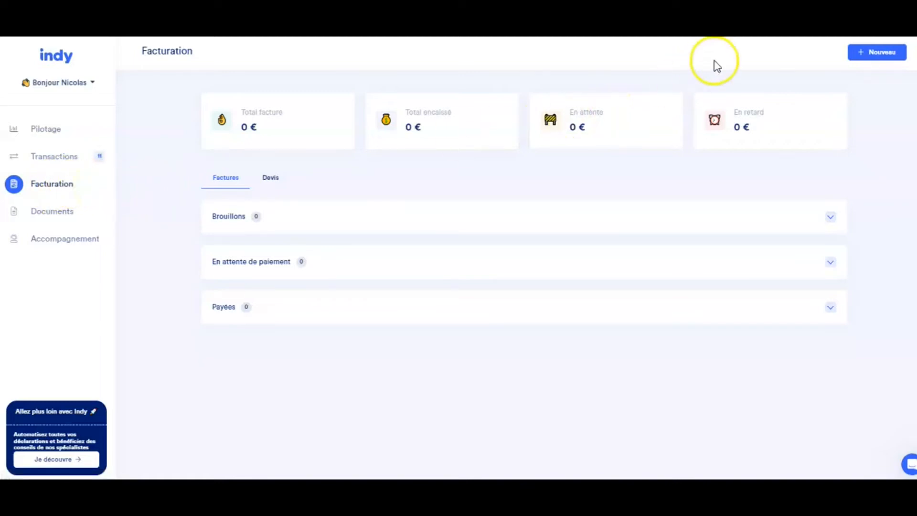
# Create a new quote and enter "blabla" as the company's additional information
pyautogui.click(881, 61)
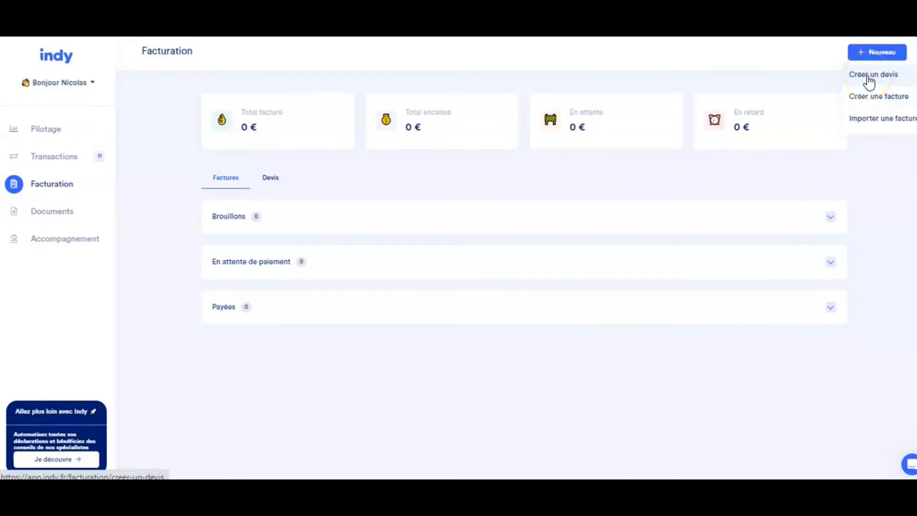
pyautogui.click(869, 79)
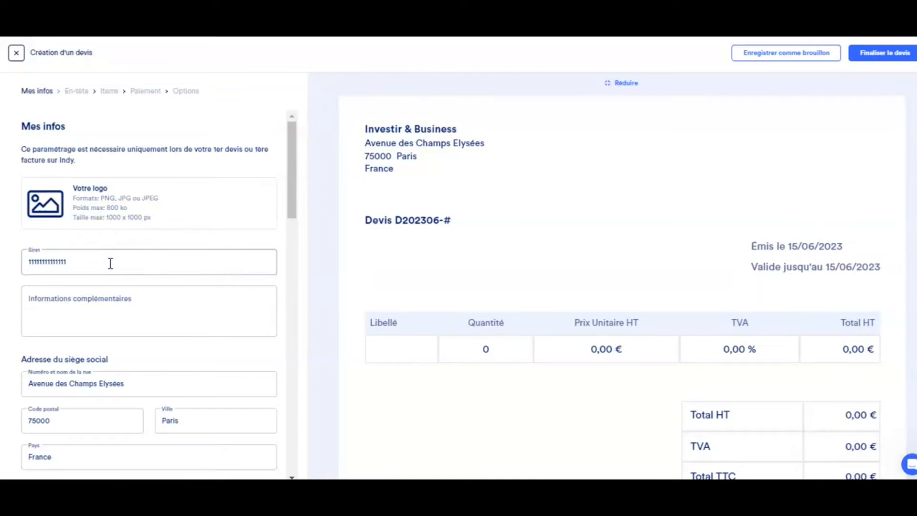
pyautogui.click(111, 307)
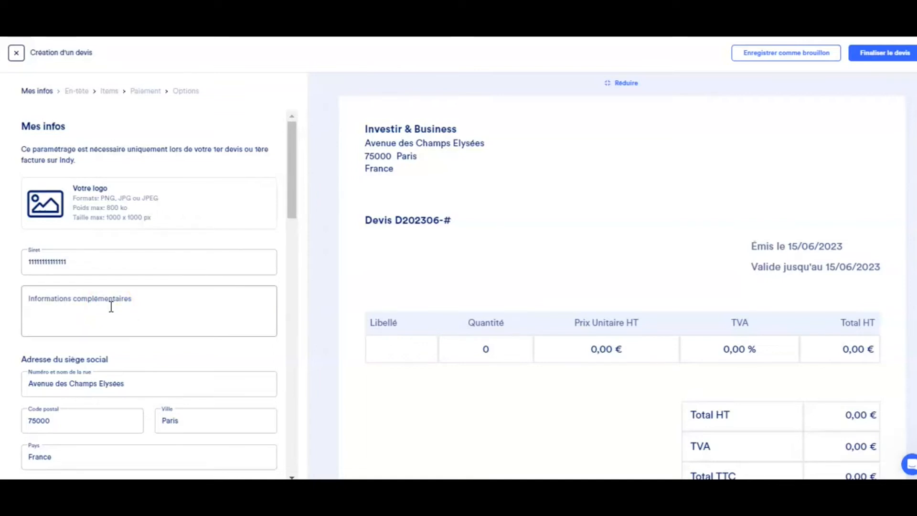
pyautogui.click(110, 306)
pyautogui.write('blabla')
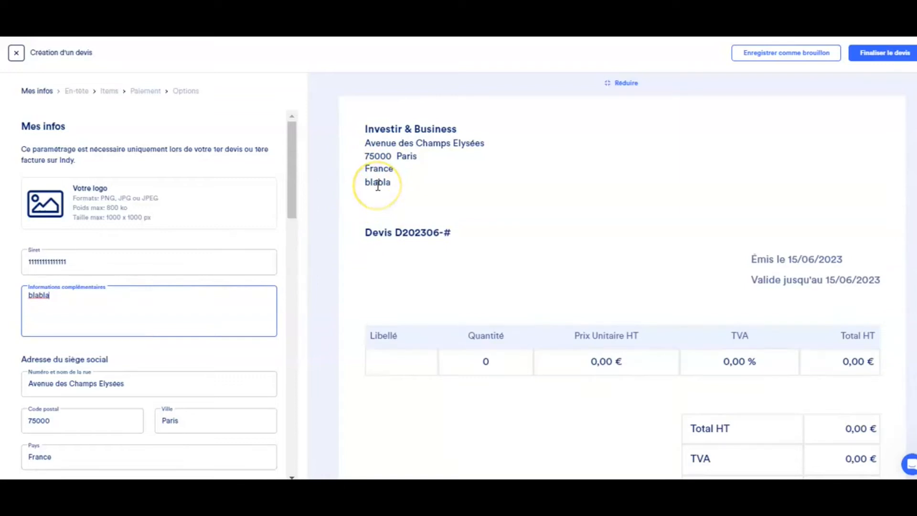
# Replace the street line of the head office address with the placeholder text "ttttt"
pyautogui.moveTo(293, 195); pyautogui.dragTo(296, 249)
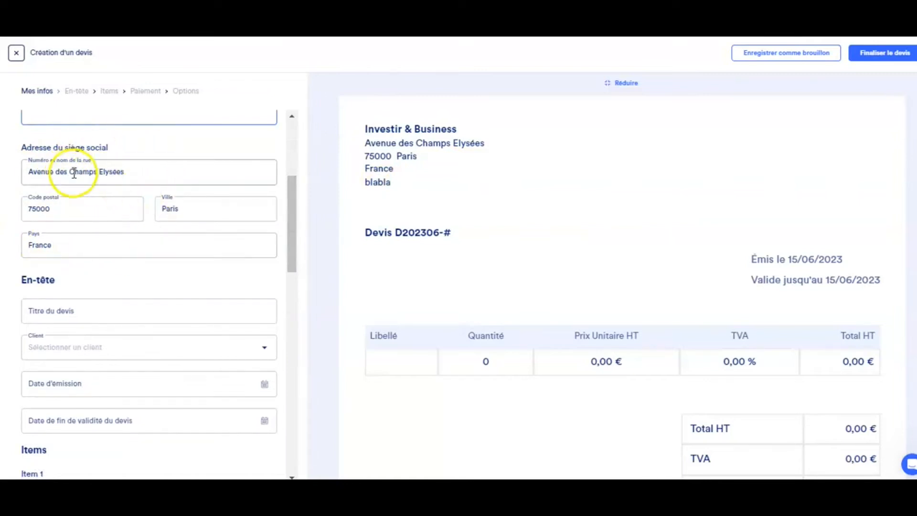
pyautogui.moveTo(137, 171); pyautogui.dragTo(20, 184)
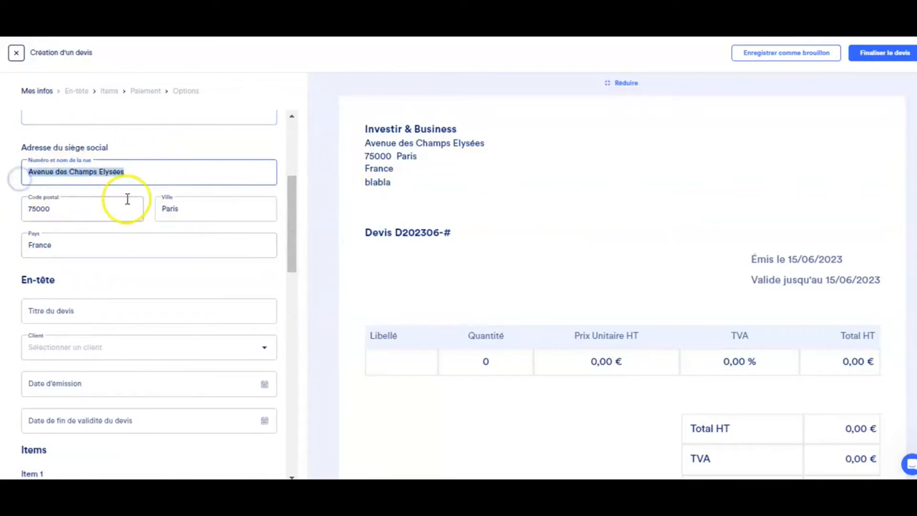
pyautogui.write('ttttt')
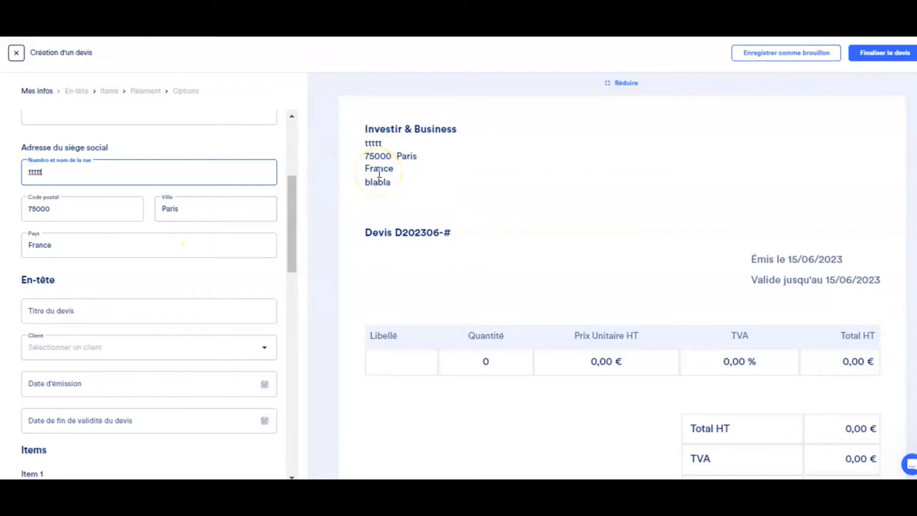
# Title the quote "DEVIS I&B - client" in its header section
pyautogui.scroll(-1, 292, 218)
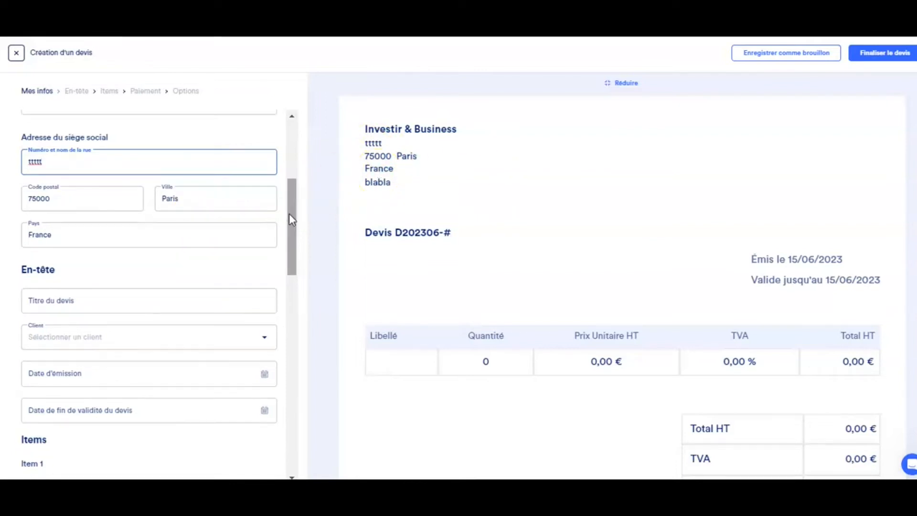
pyautogui.moveTo(291, 219); pyautogui.dragTo(297, 251)
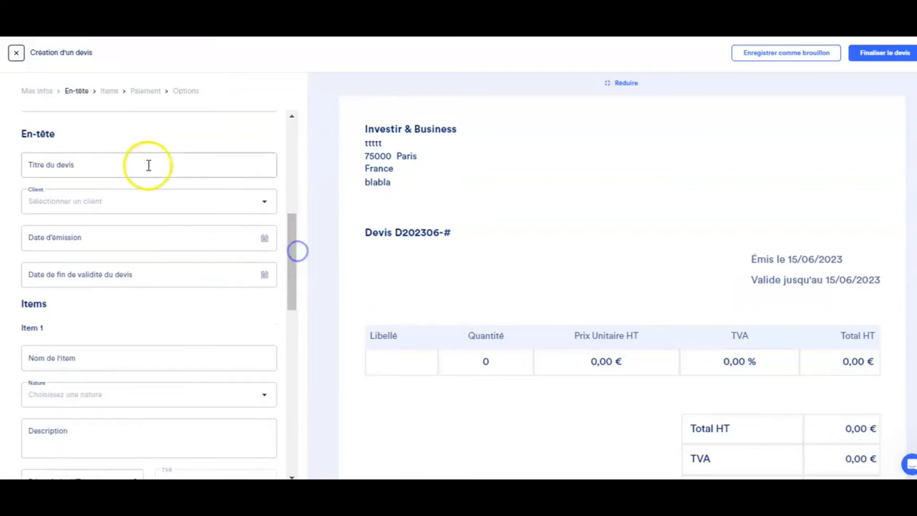
pyautogui.click(60, 165)
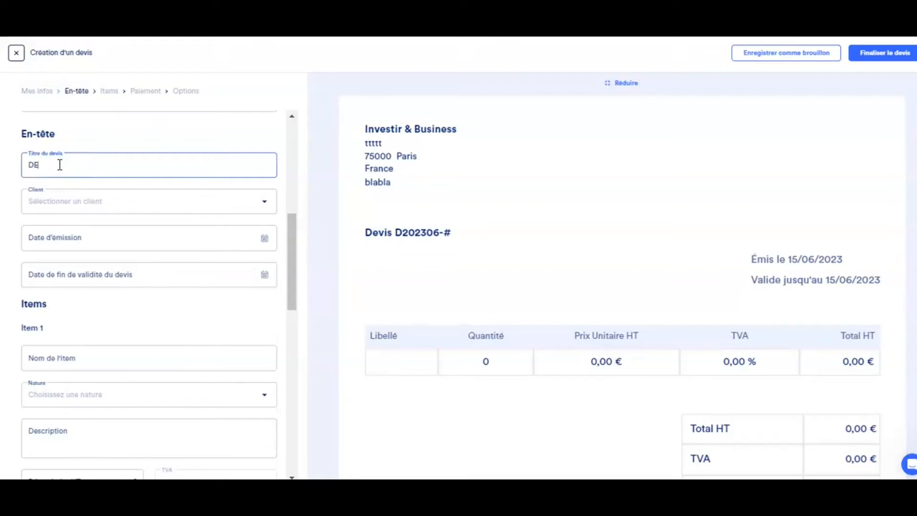
pyautogui.write('DEVIS I&B - client')
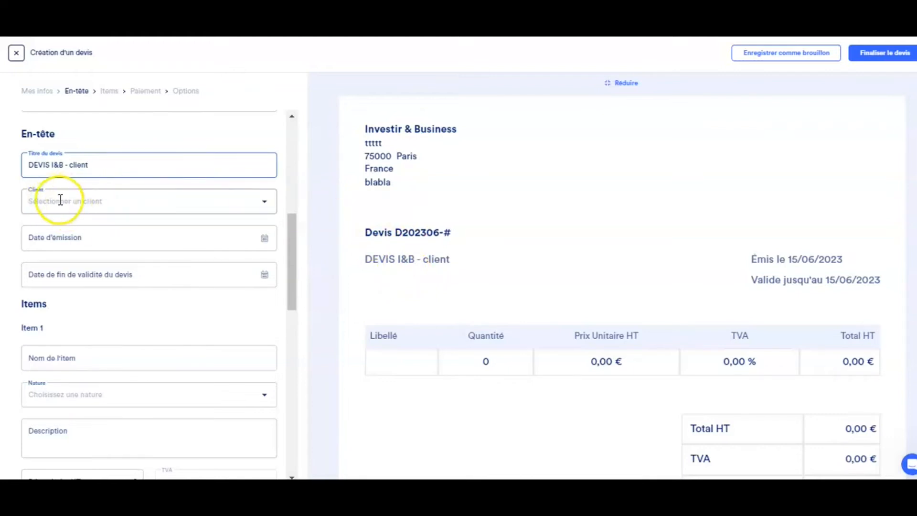
# Open the new client form, close it without saving, and choose the existing client I&B for the quote
pyautogui.click(257, 201)
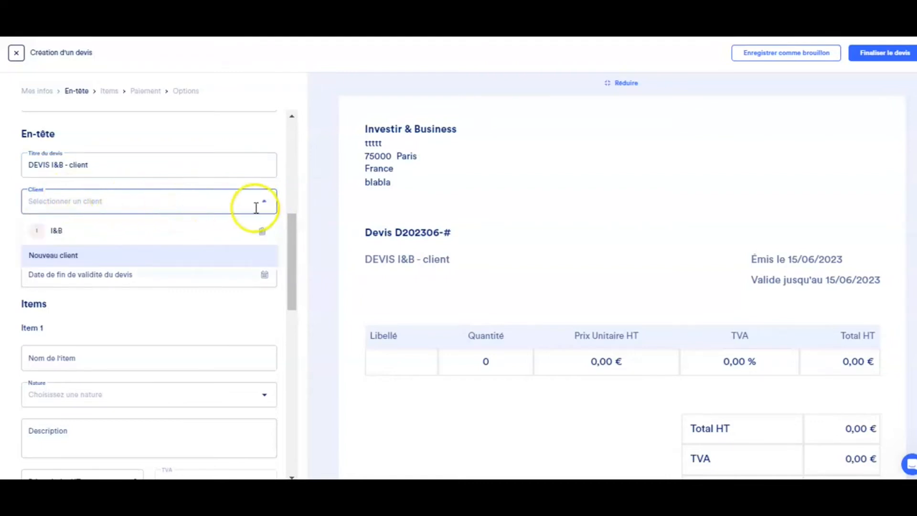
pyautogui.click(65, 257)
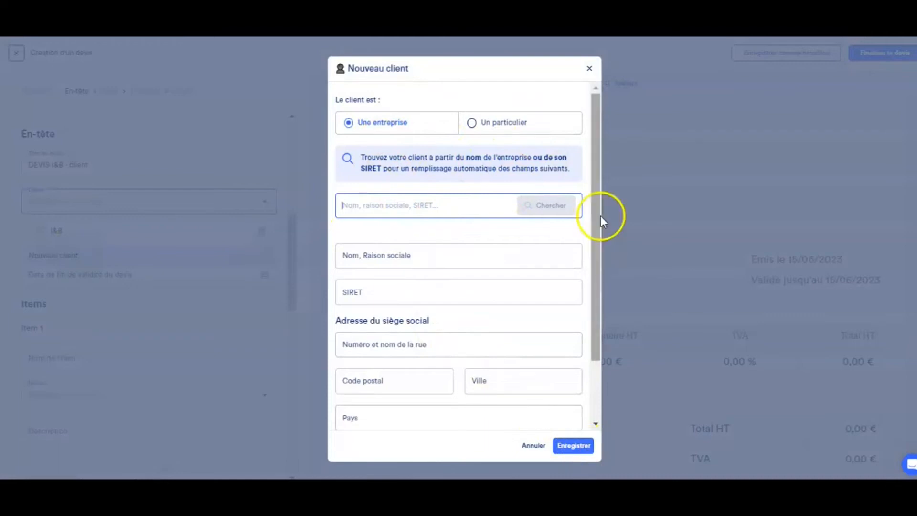
pyautogui.click(590, 70)
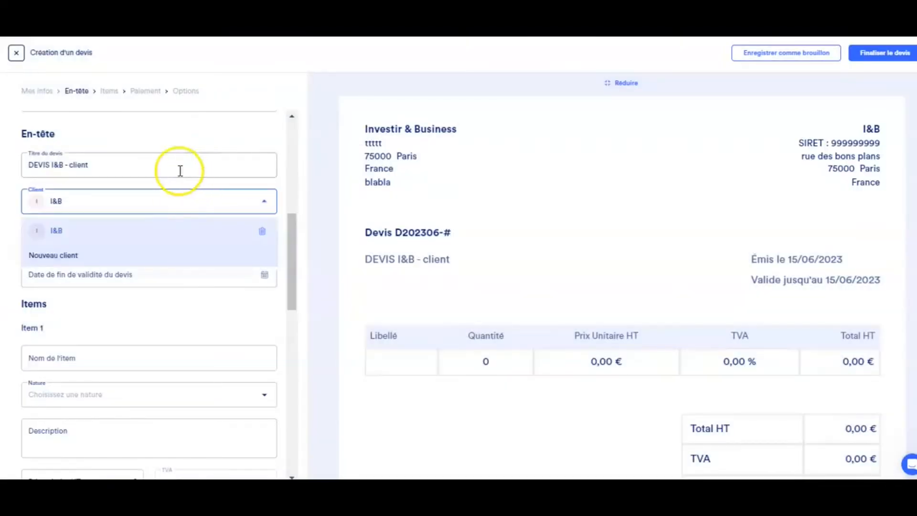
pyautogui.click(84, 242)
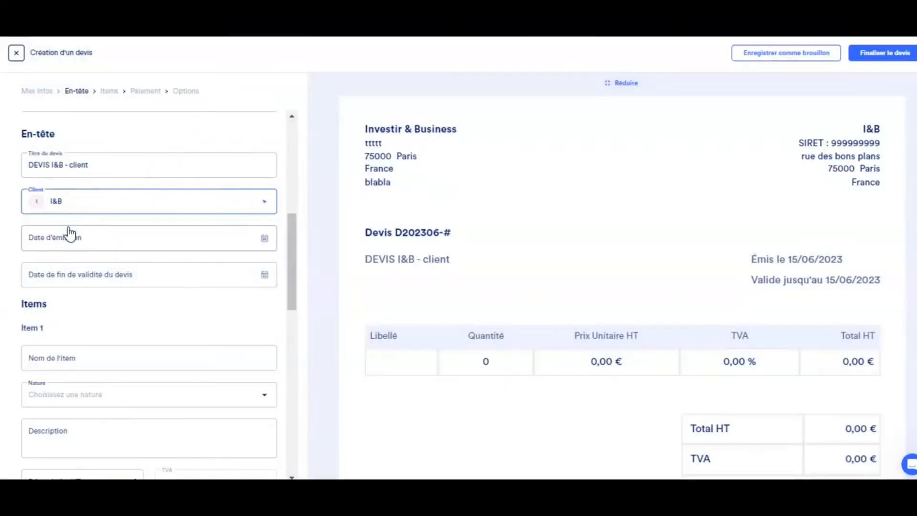
# Set the quote's issue date to 15/06/2023 and its validity end date to 15/07/2023
pyautogui.click(112, 239)
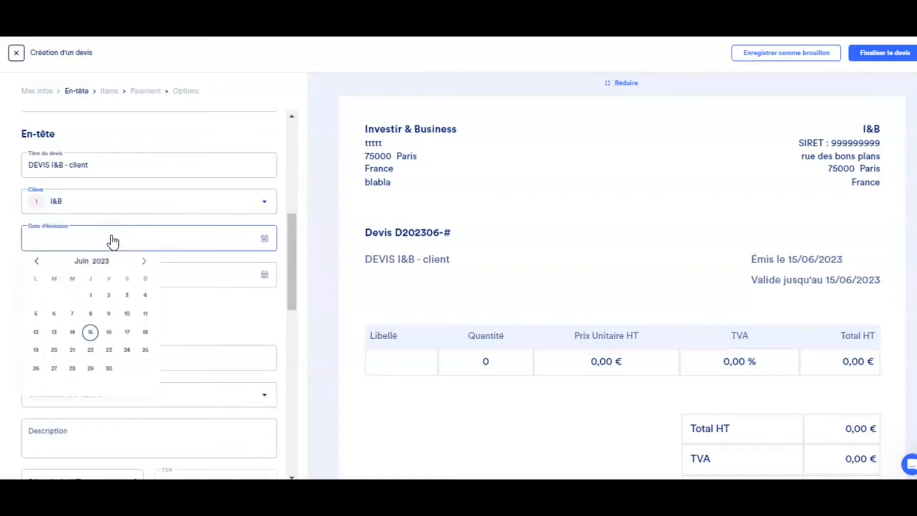
pyautogui.click(90, 332)
pyautogui.click(859, 221)
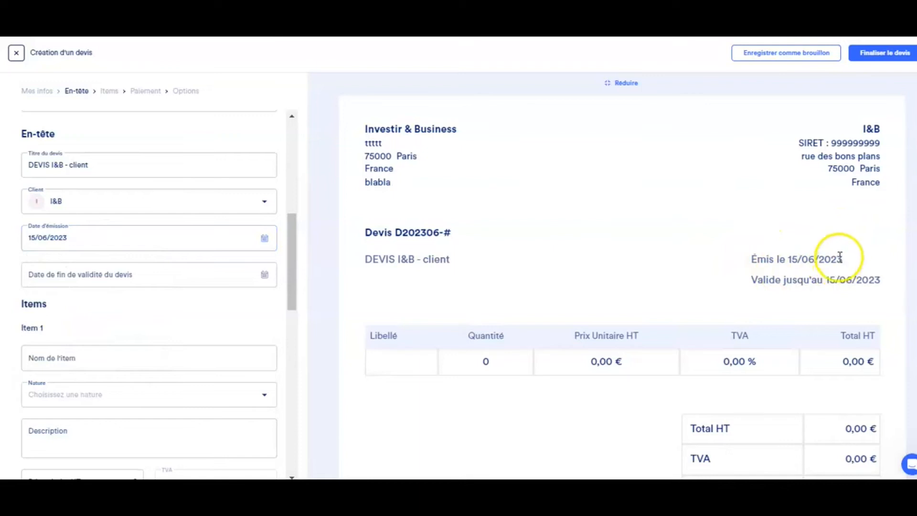
pyautogui.click(88, 276)
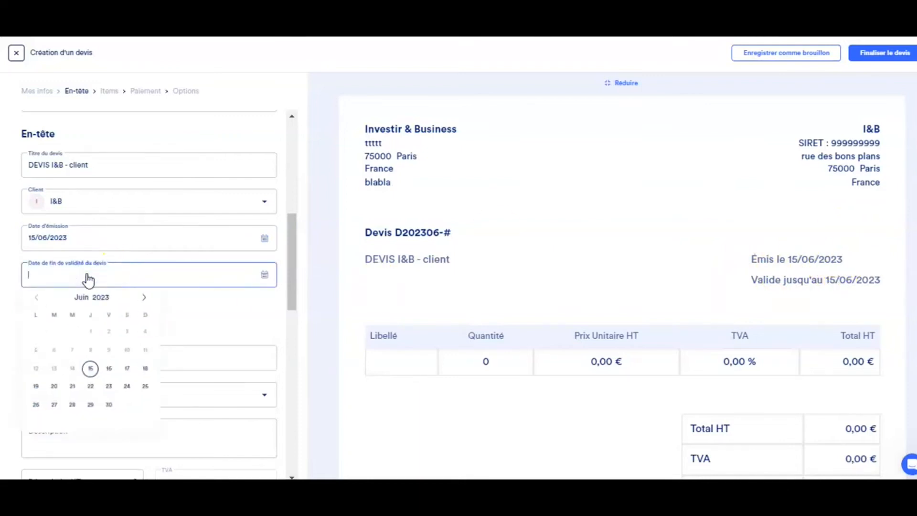
pyautogui.click(143, 298)
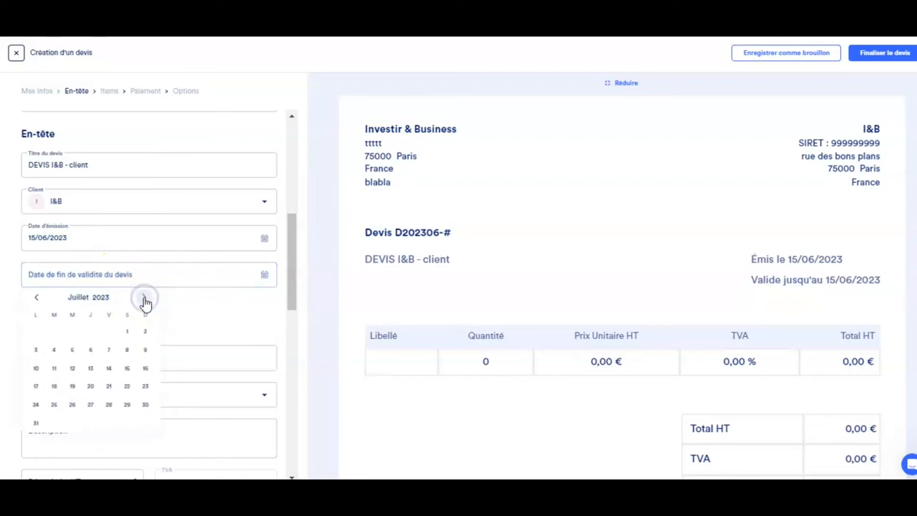
pyautogui.click(127, 368)
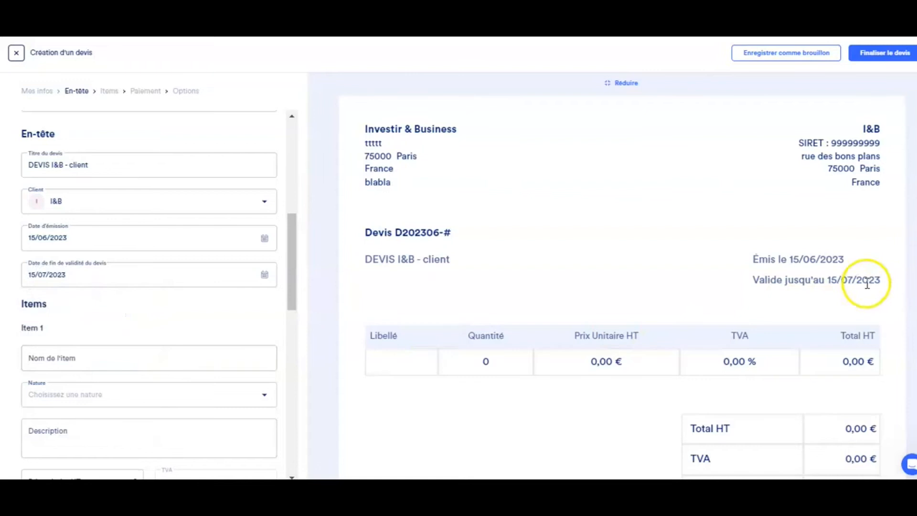
# Name item 1 "XXXXXXXXX", set its nature to Prestation de service and describe it as "YYYYYYYYYY"
pyautogui.moveTo(290, 276); pyautogui.dragTo(299, 321)
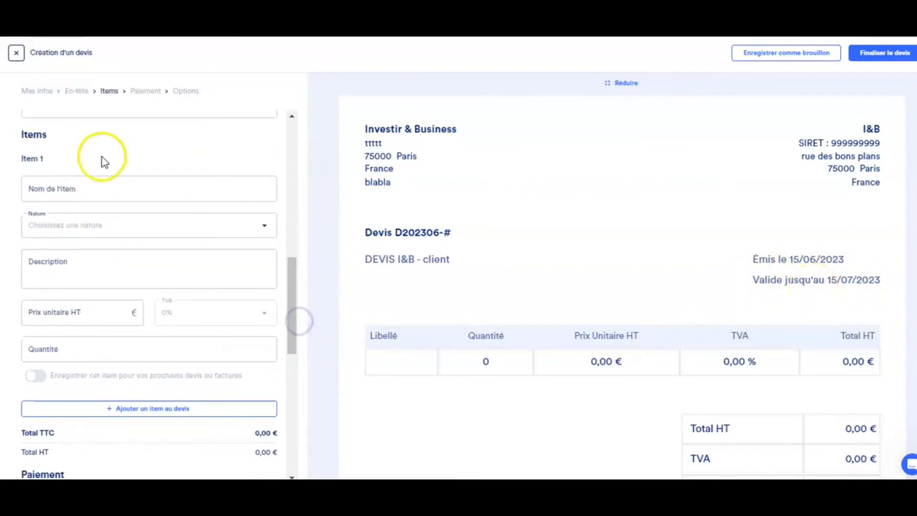
pyautogui.click(73, 188)
pyautogui.write('xxxxxxxxx')
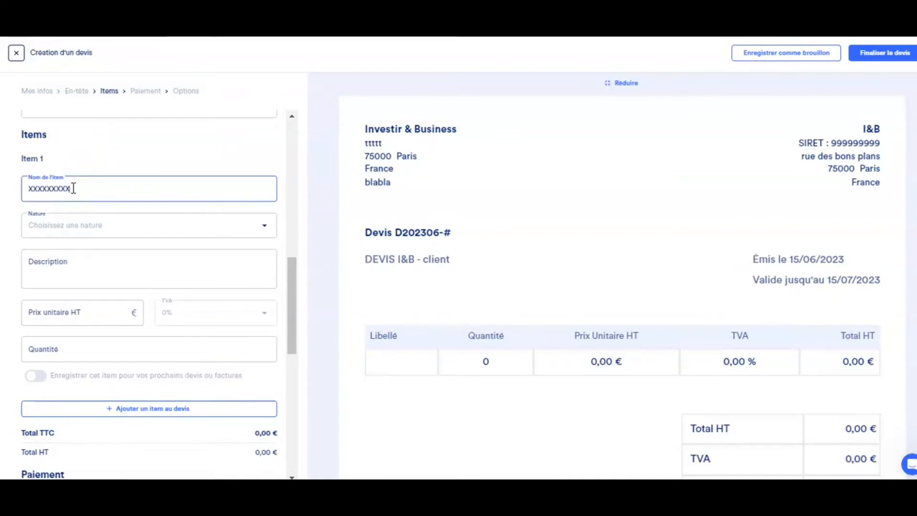
pyautogui.click(122, 151)
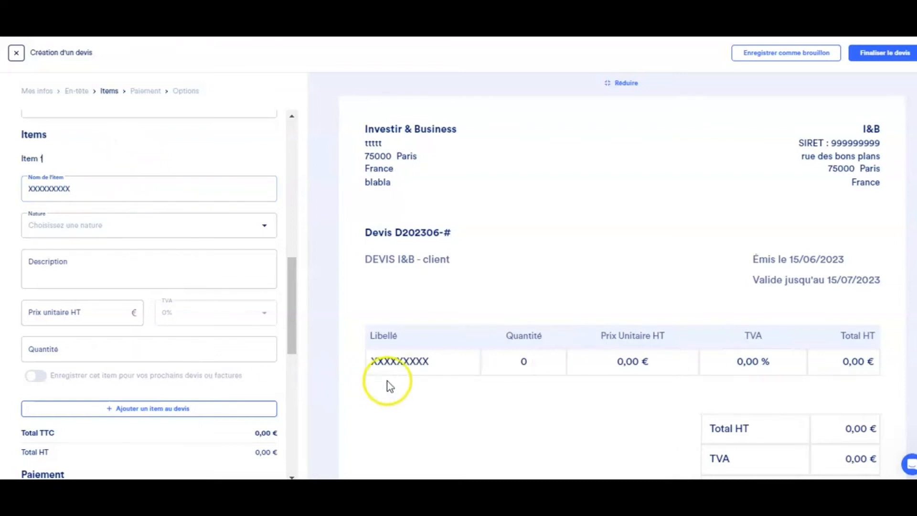
pyautogui.click(76, 231)
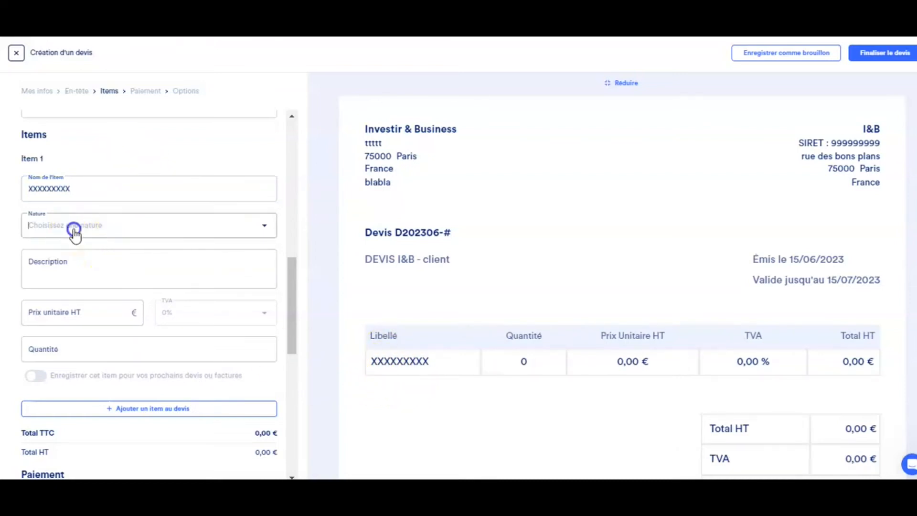
pyautogui.click(73, 254)
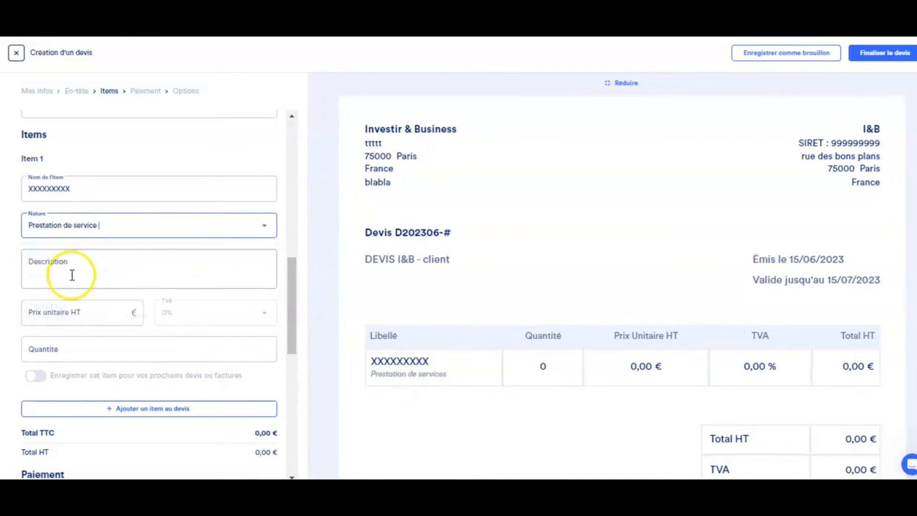
pyautogui.click(53, 273)
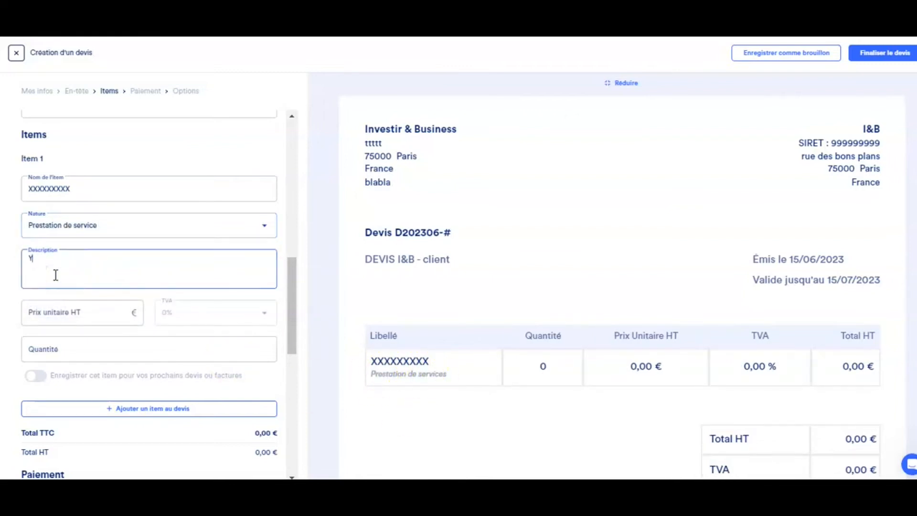
pyautogui.write('YYYYYYYYYY')
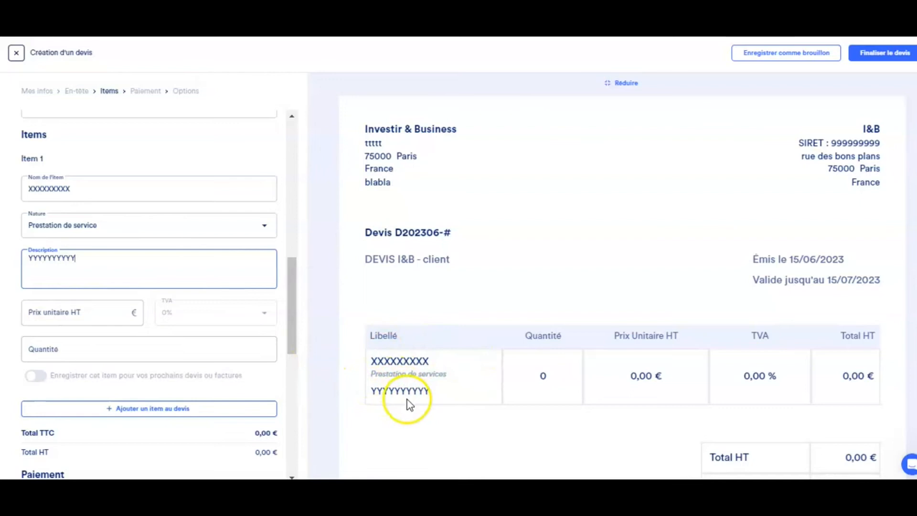
# Set item 1's unit price excluding tax to 50 € and its quantity to 2
pyautogui.click(80, 315)
pyautogui.write('50')
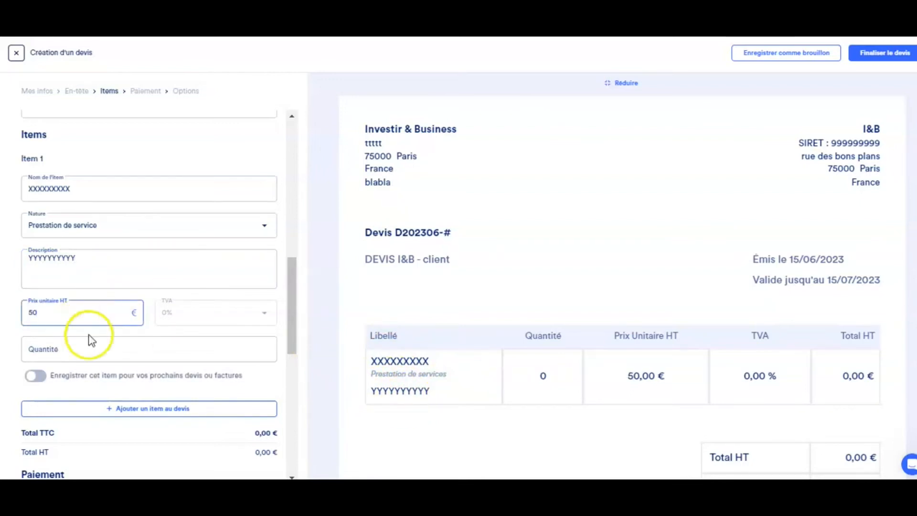
pyautogui.click(102, 348)
pyautogui.write('2')
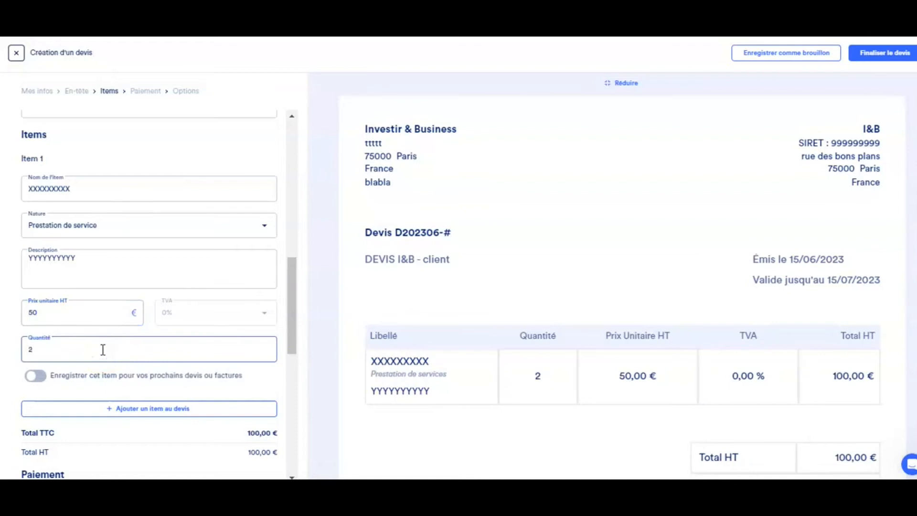
# Review the quote's totals, payment term choices, legal mention options and the signature and legal text in the preview
pyautogui.moveTo(288, 325); pyautogui.dragTo(291, 350)
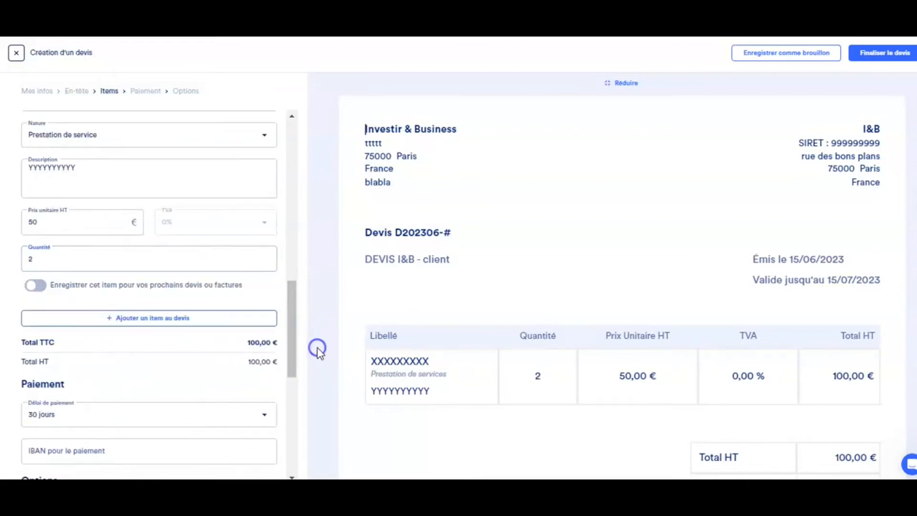
pyautogui.scroll(-3, 854, 201)
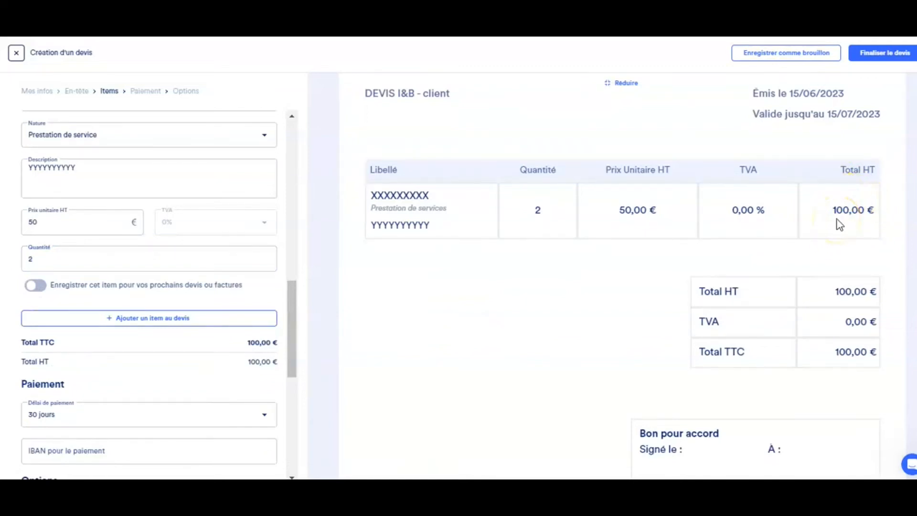
pyautogui.moveTo(294, 306); pyautogui.dragTo(300, 335)
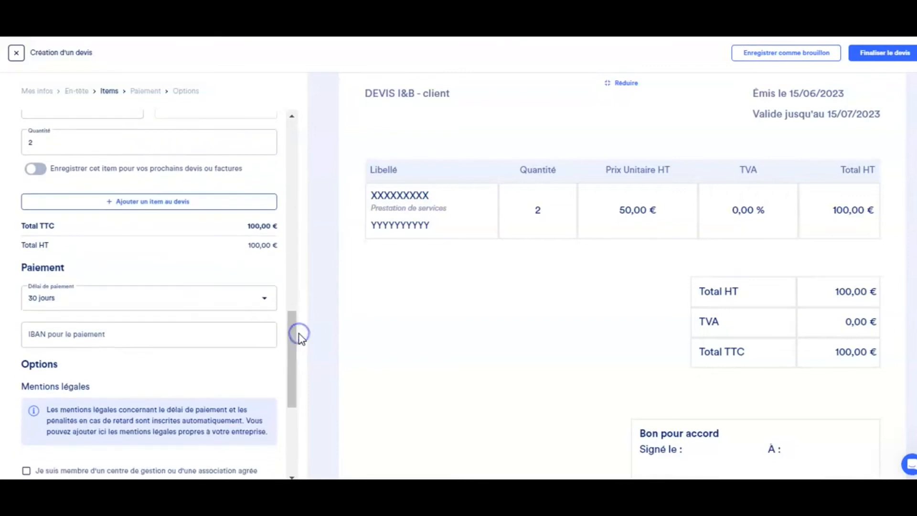
pyautogui.click(114, 303)
pyautogui.click(112, 302)
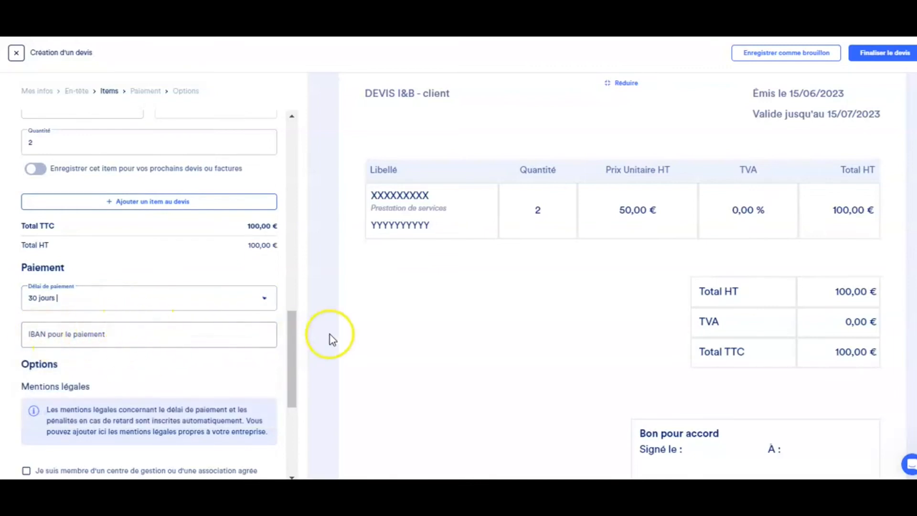
pyautogui.moveTo(293, 342); pyautogui.dragTo(293, 349)
pyautogui.moveTo(296, 375); pyautogui.dragTo(297, 407)
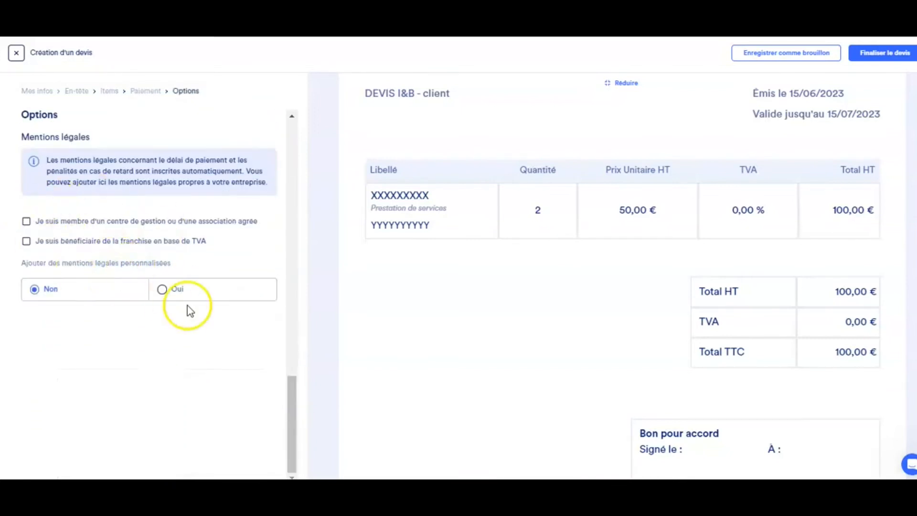
pyautogui.scroll(-4, 829, 229)
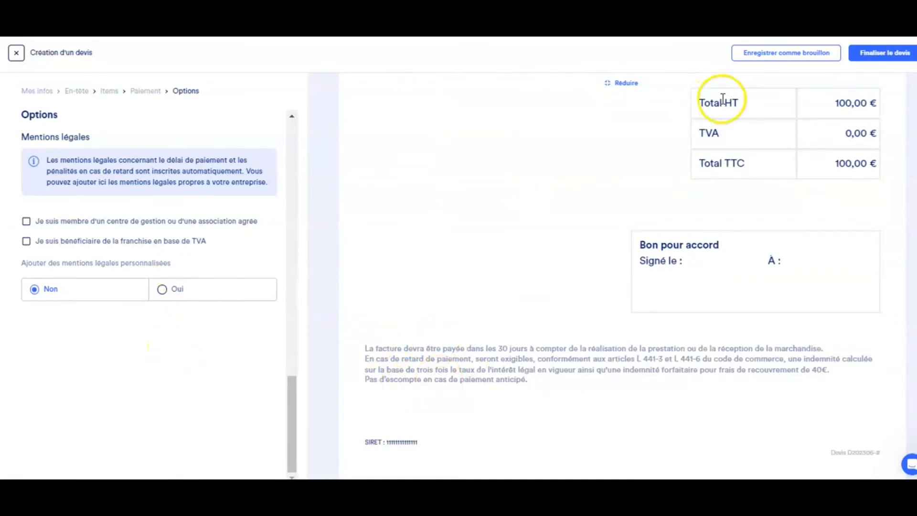
# Finalize the quote, changing the ending of its quote number to 2222, and validate it
pyautogui.scroll(6, 720, 95)
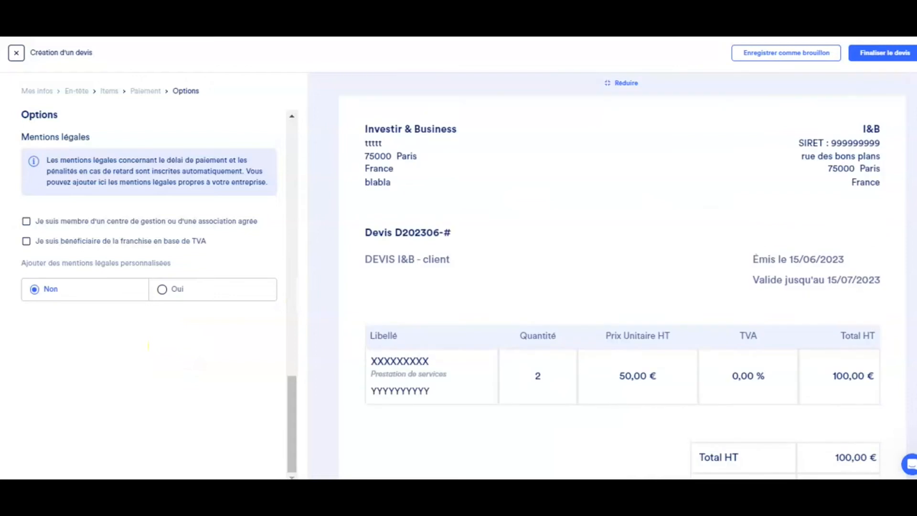
pyautogui.click(879, 57)
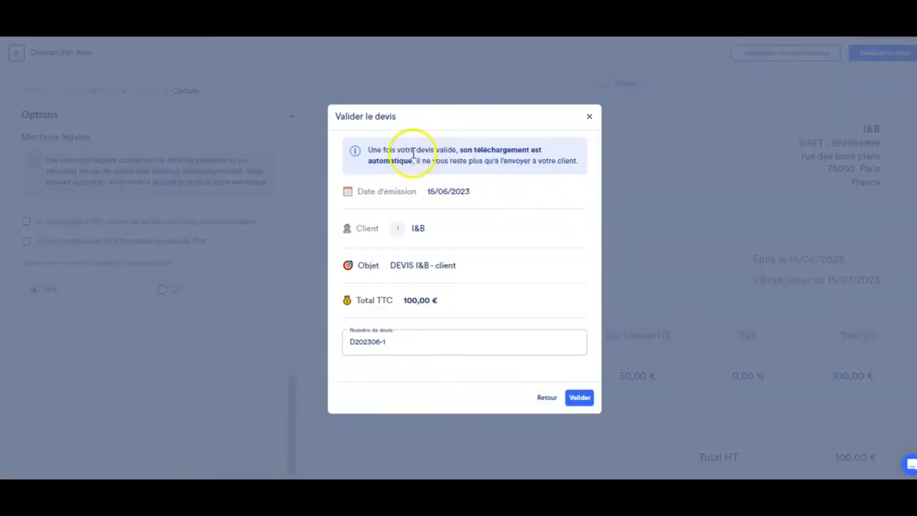
pyautogui.click(398, 343)
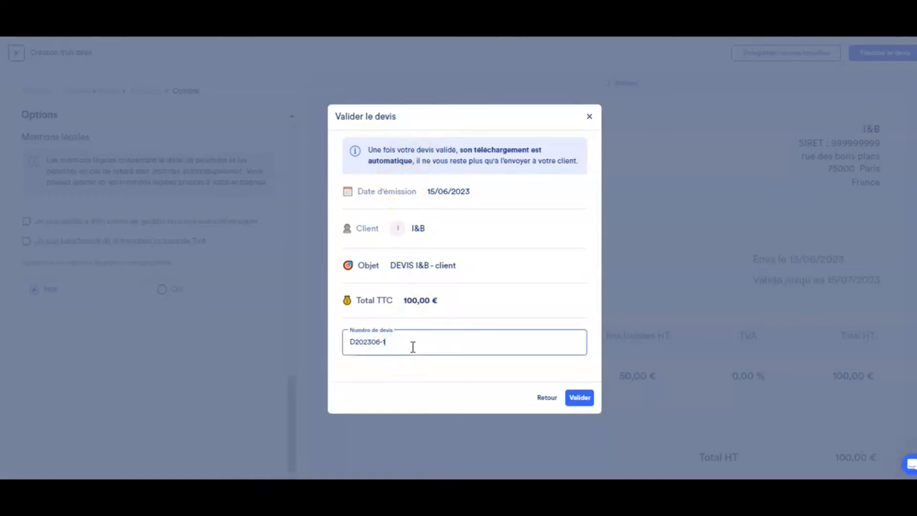
pyautogui.press('BackSpace')
pyautogui.write('2222')
pyautogui.click(581, 399)
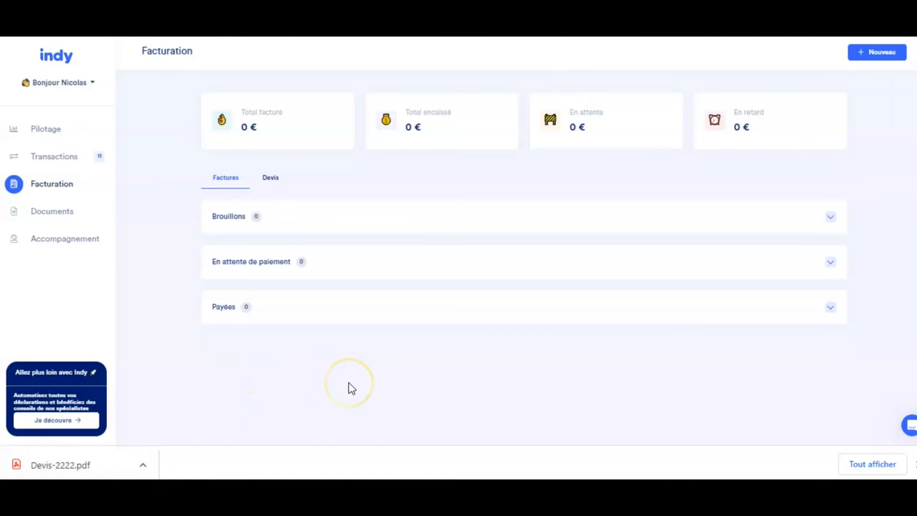
# Show the list of quotes and examine the actions available for the I&B quote awaiting signature
pyautogui.click(271, 181)
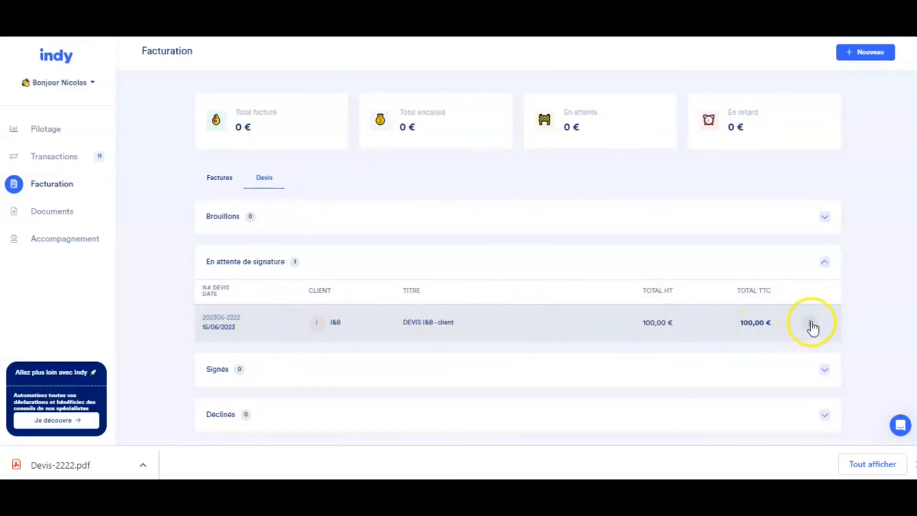
pyautogui.click(810, 323)
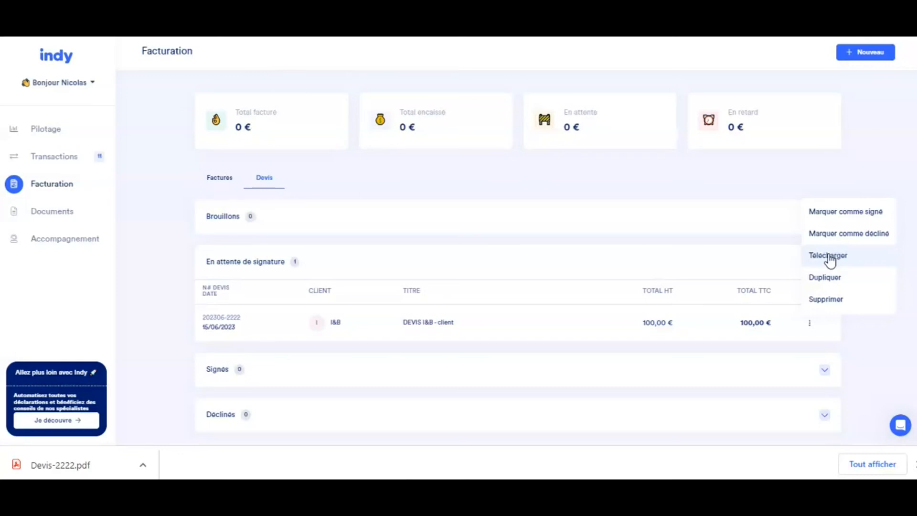
pyautogui.click(632, 193)
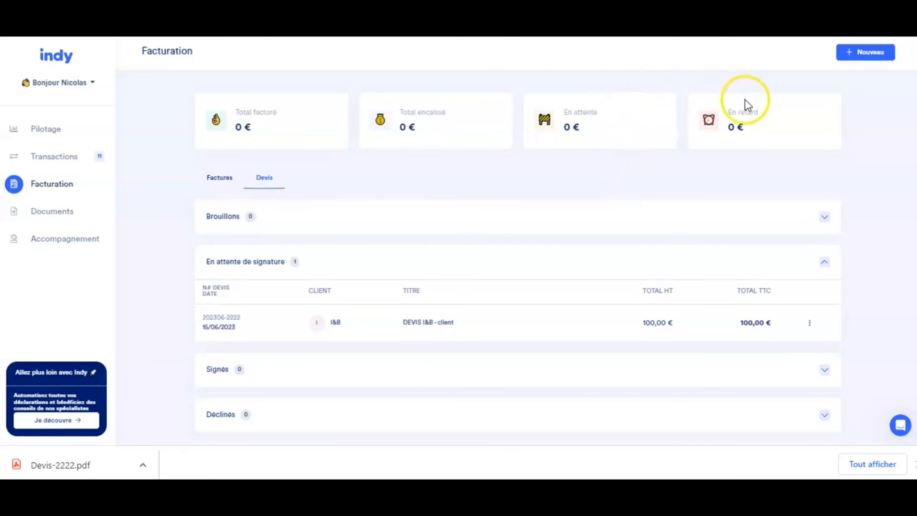
# Start a new invoice, review its company details, header and item fields, and leave the form without finalizing it
pyautogui.click(867, 53)
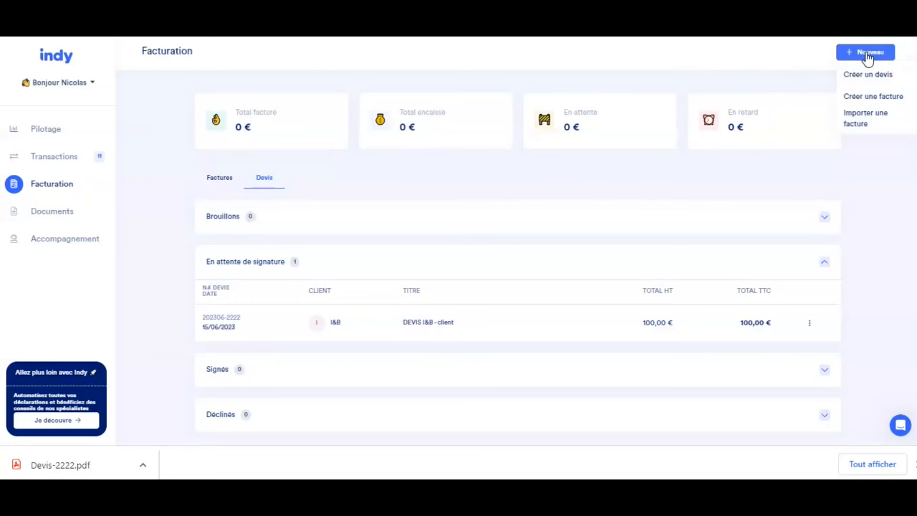
pyautogui.click(867, 100)
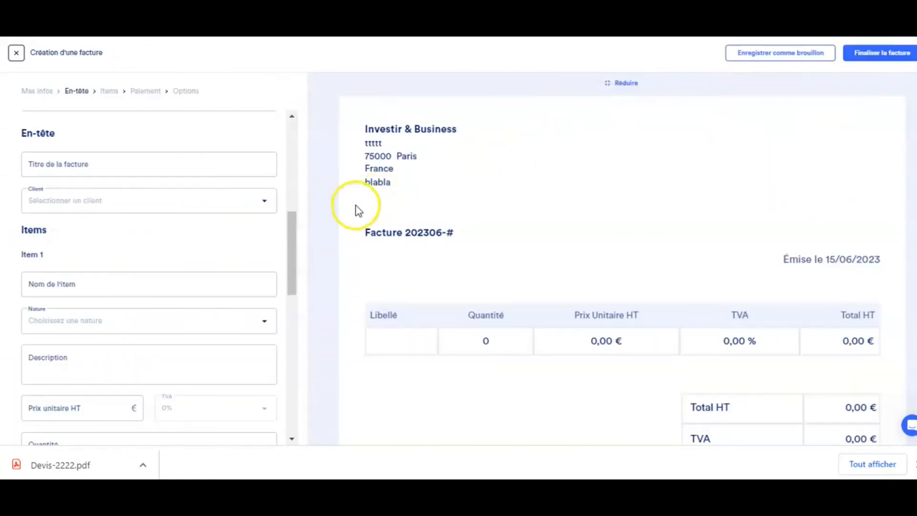
pyautogui.moveTo(291, 231); pyautogui.dragTo(292, 123)
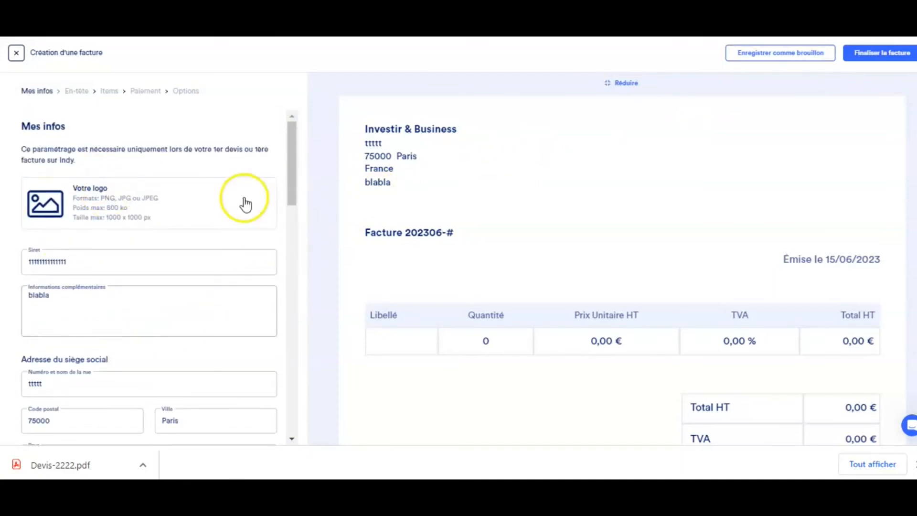
pyautogui.moveTo(293, 186); pyautogui.dragTo(297, 310)
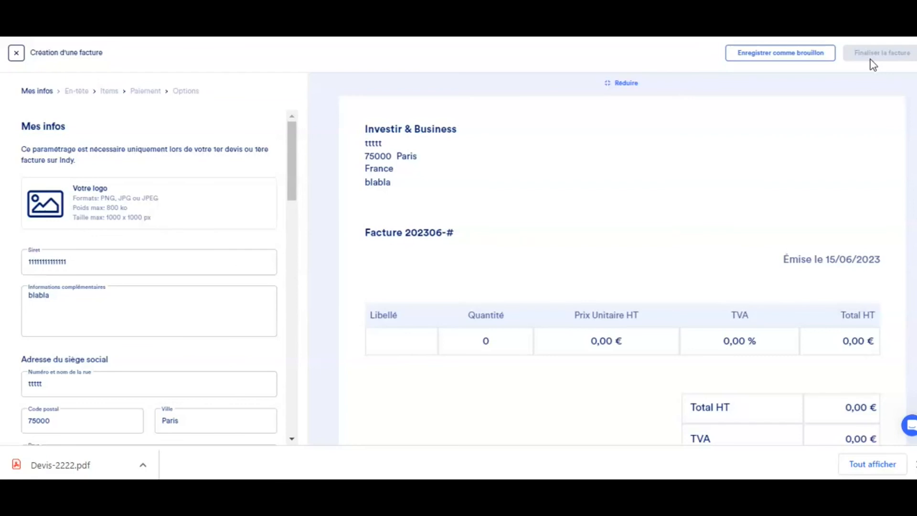
pyautogui.click(16, 54)
pyautogui.click(500, 273)
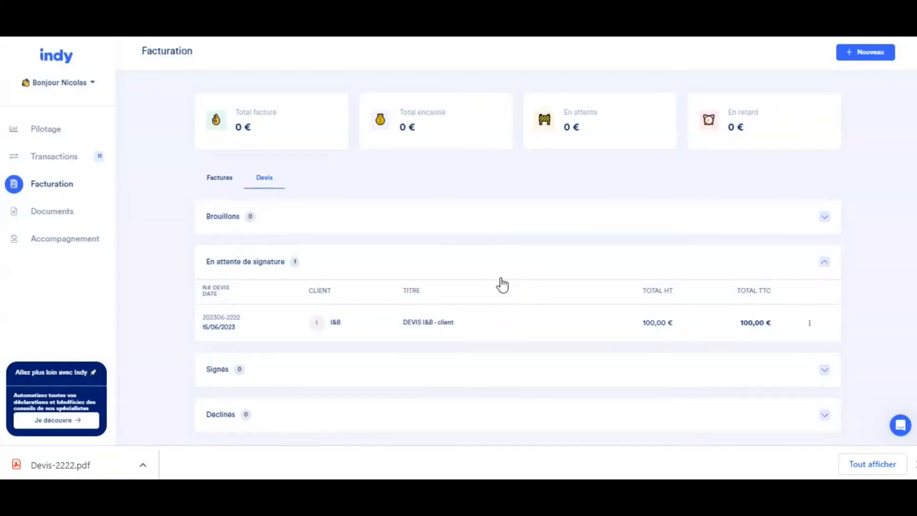
# Check the options for marking the pending DEVIS I&B - client quote as signed or declined, downloading, duplicating or deleting it
pyautogui.click(615, 358)
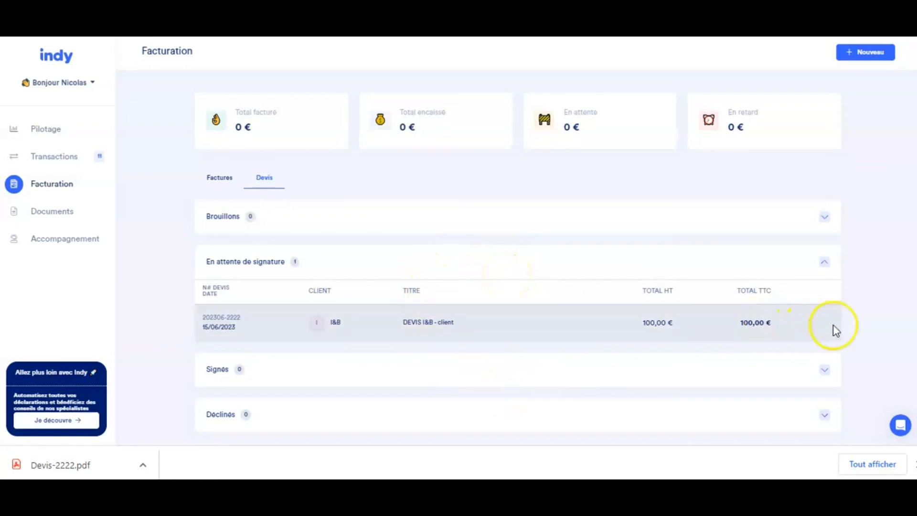
pyautogui.click(810, 323)
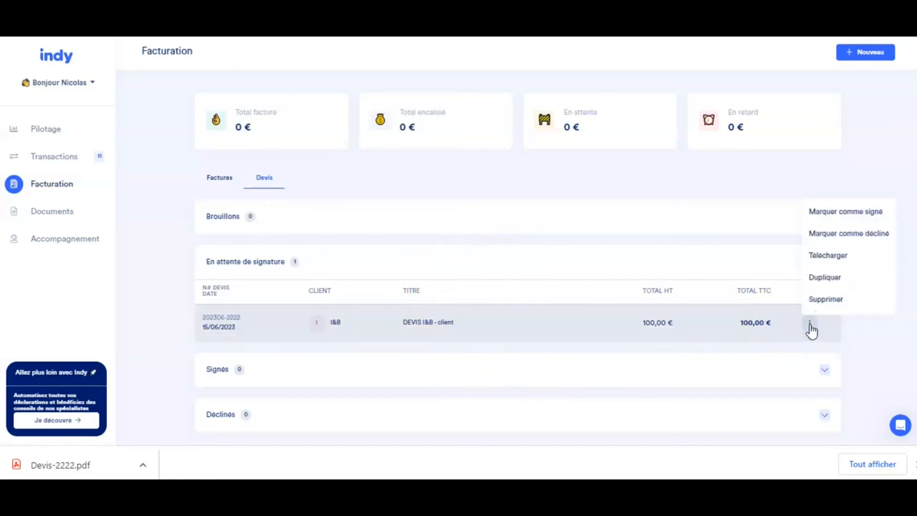
pyautogui.click(707, 243)
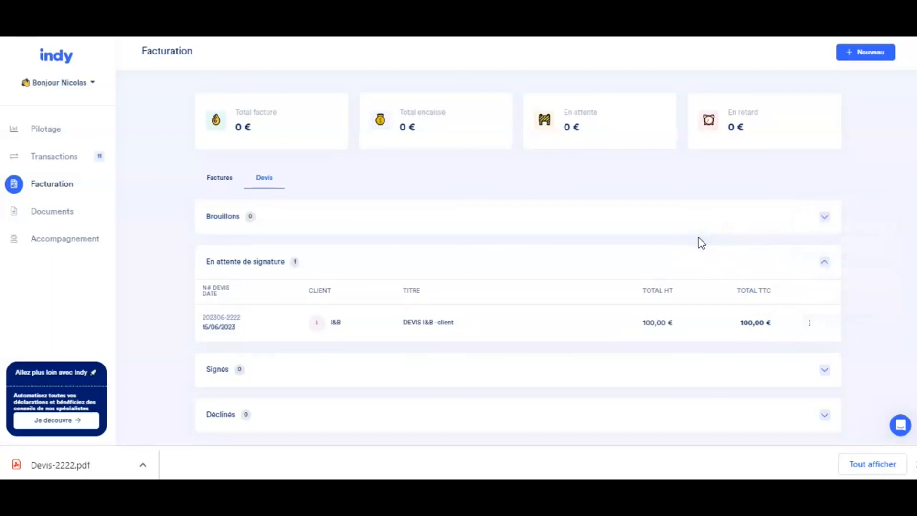